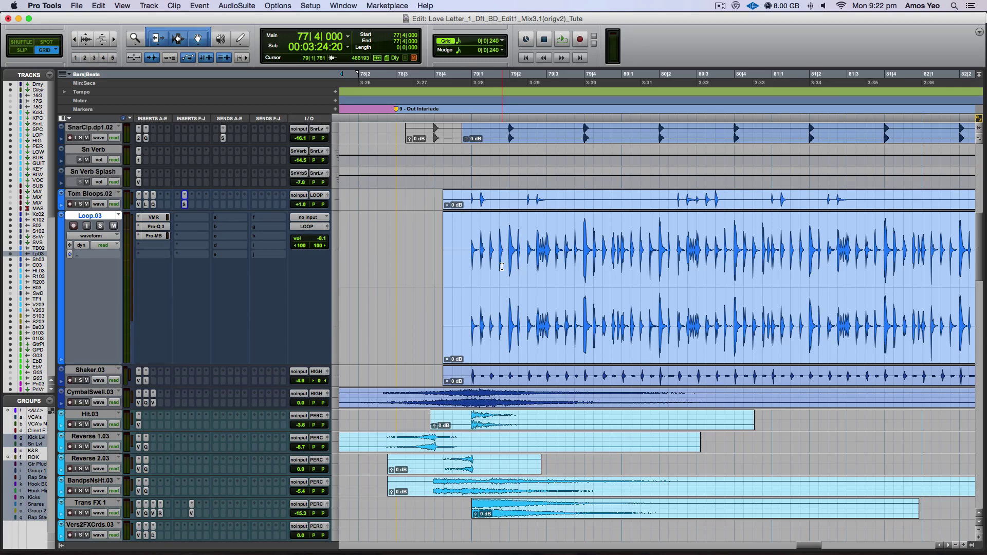
# Step: Play back the full mix from 77|4|000 through the Out Interlude section
pyautogui.press('space')
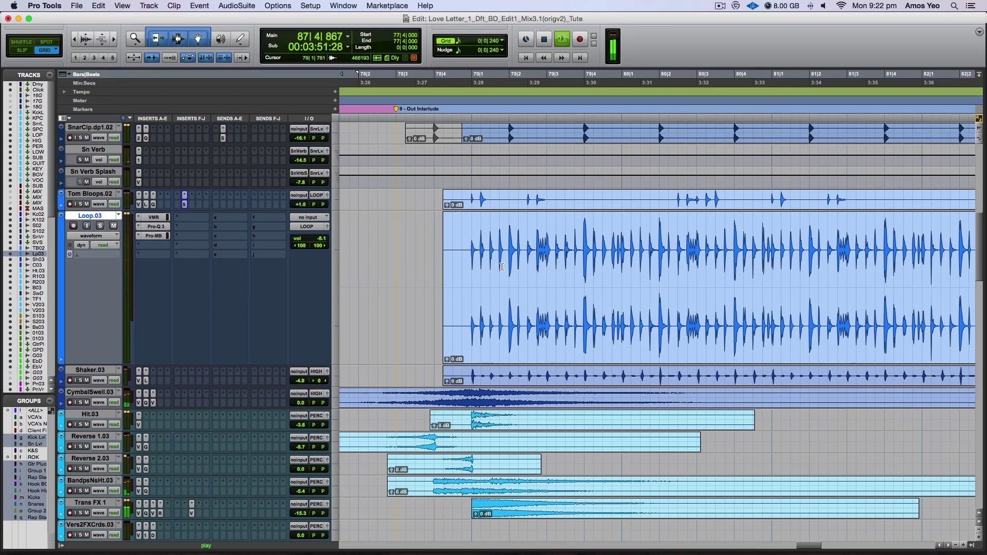
pyautogui.press('space')
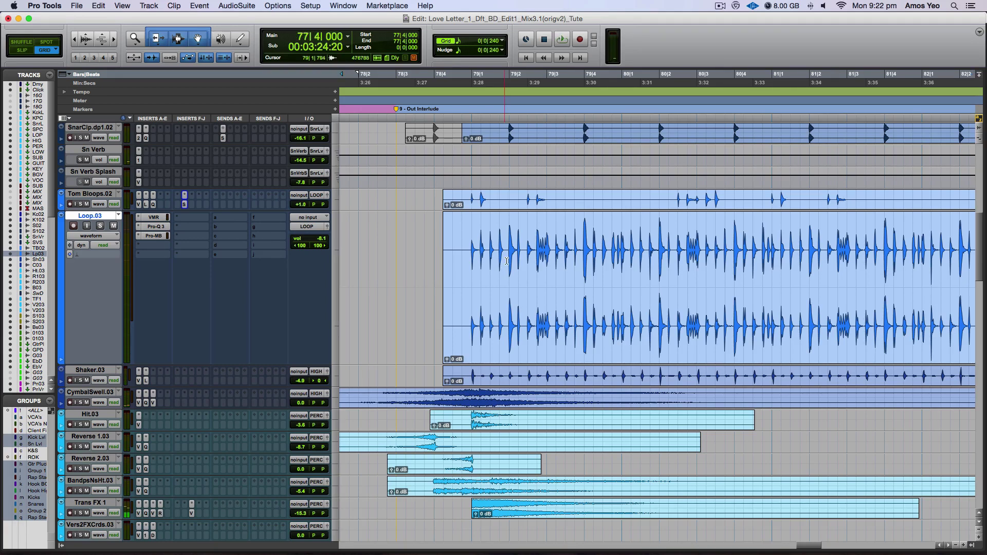
# Step: Solo the Loop.03 track and play it from 79|1|000
pyautogui.click(471, 238)
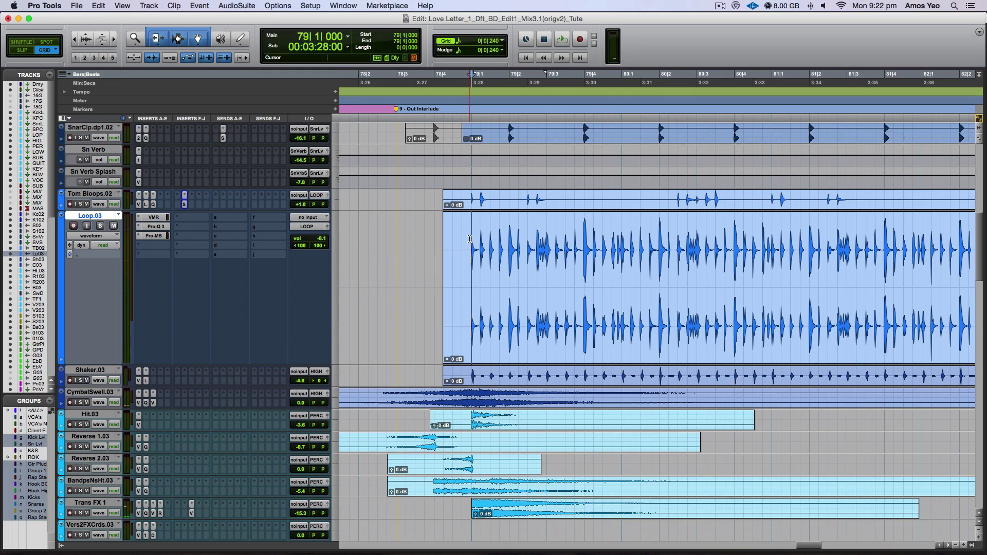
pyautogui.hotkey('shift', 's')
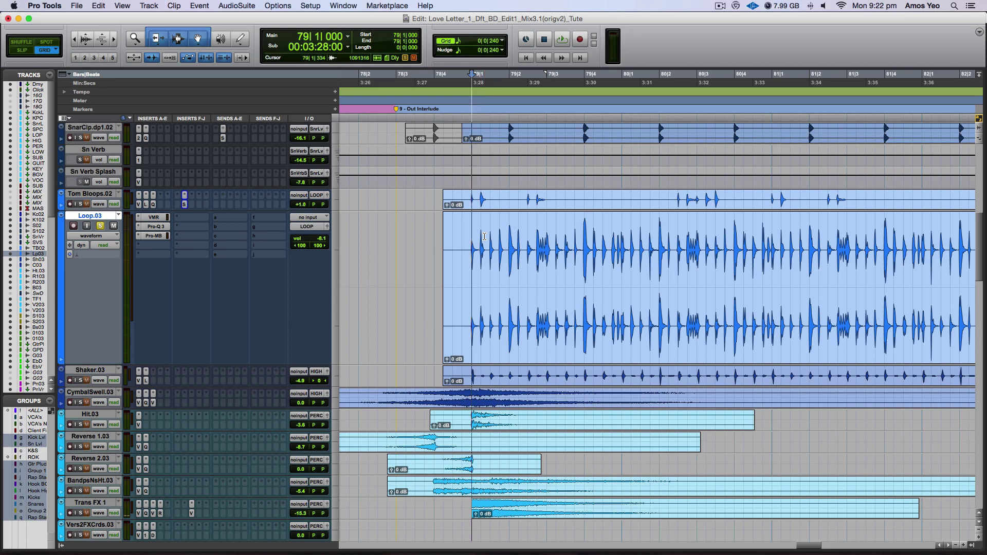
pyautogui.press('space')
# Step: Switch the edit mode to Slip and play the fast roll on Loop.03 from just before 79|2|720
pyautogui.press('t')
pyautogui.press('t')
pyautogui.hscroll(5, 717, 245)
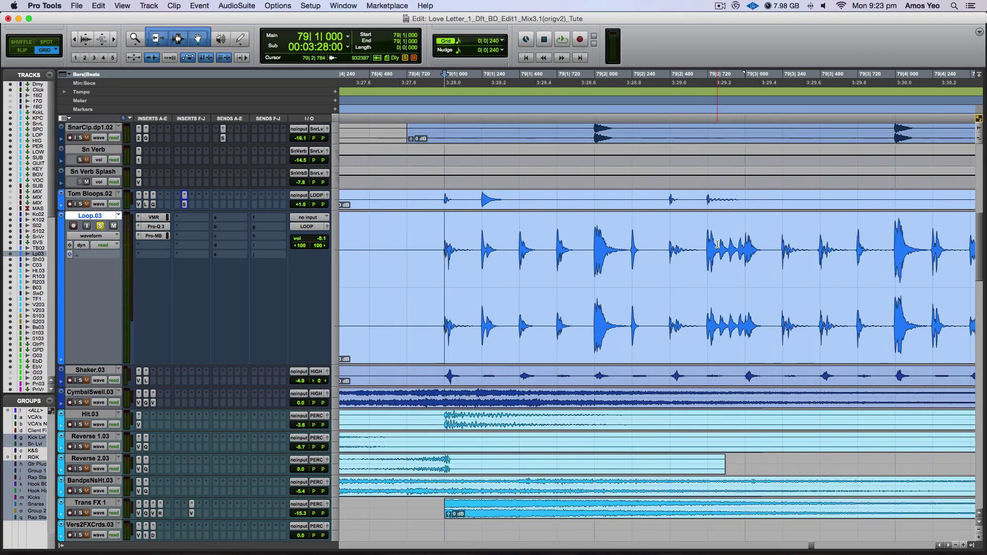
pyautogui.click(698, 241)
pyautogui.press('F3')
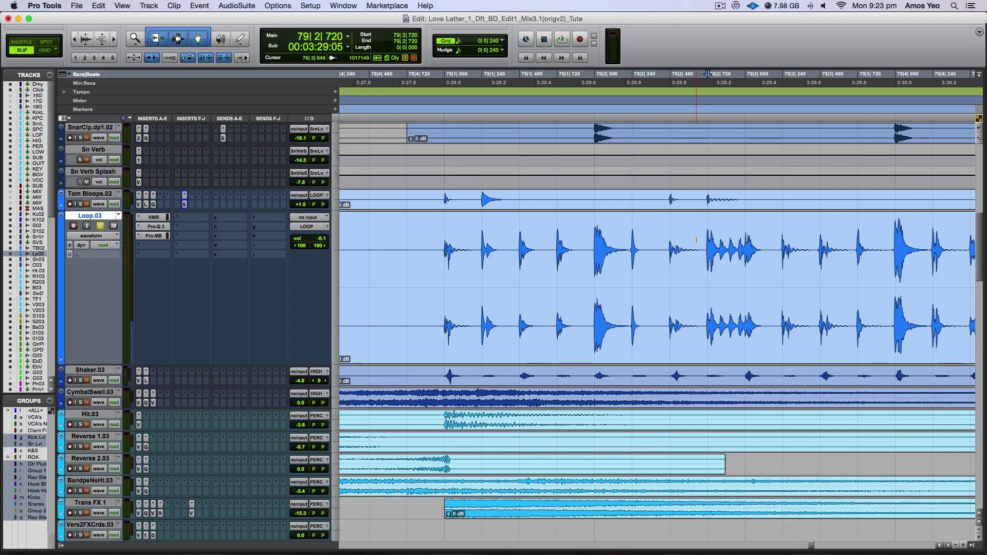
pyautogui.click(697, 242)
pyautogui.press('space')
pyautogui.press('space')
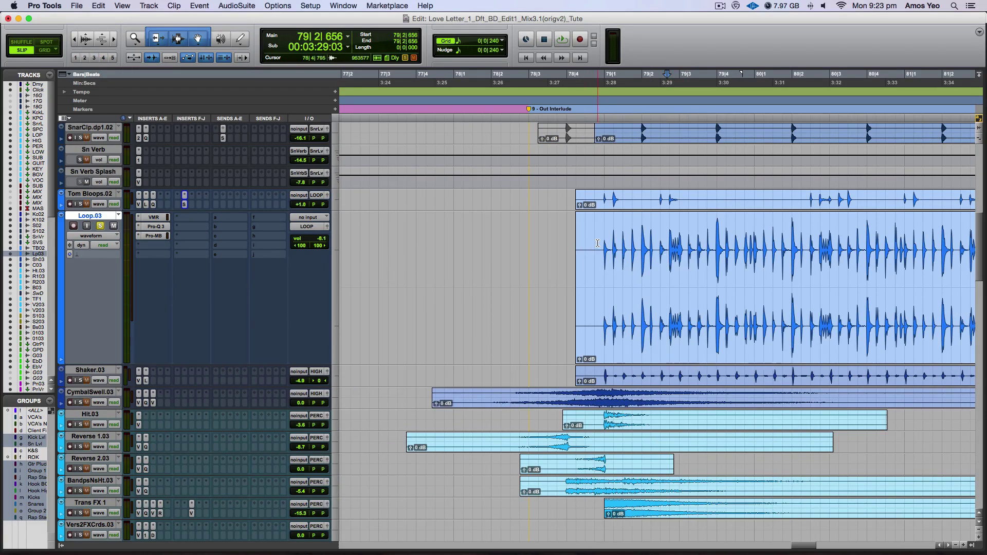
# Step: Compare the soloed Loop.03 from 78|4|808 with its Pro-Q 3 and Pro-MB inserts bypassed and active
pyautogui.click(597, 244)
pyautogui.click(163, 238)
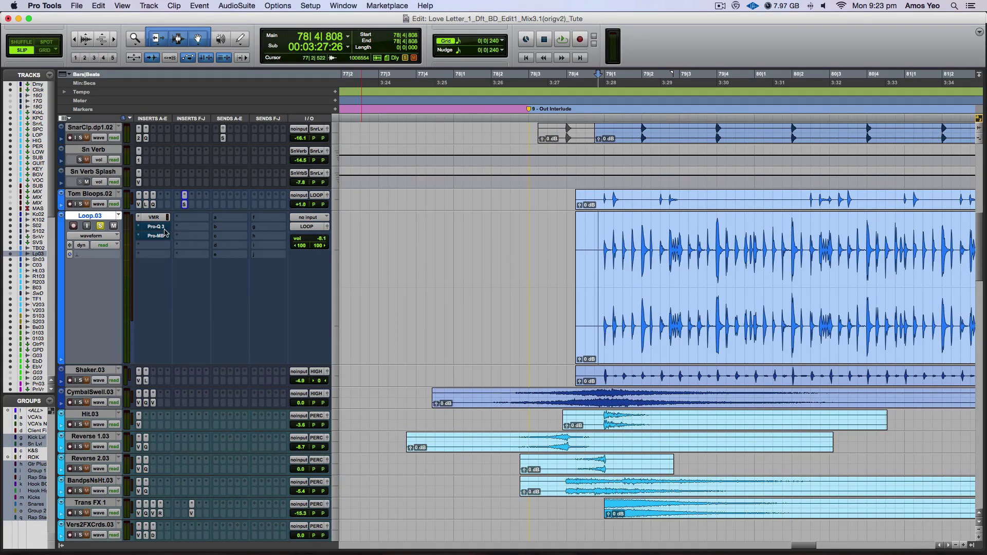
pyautogui.press('space')
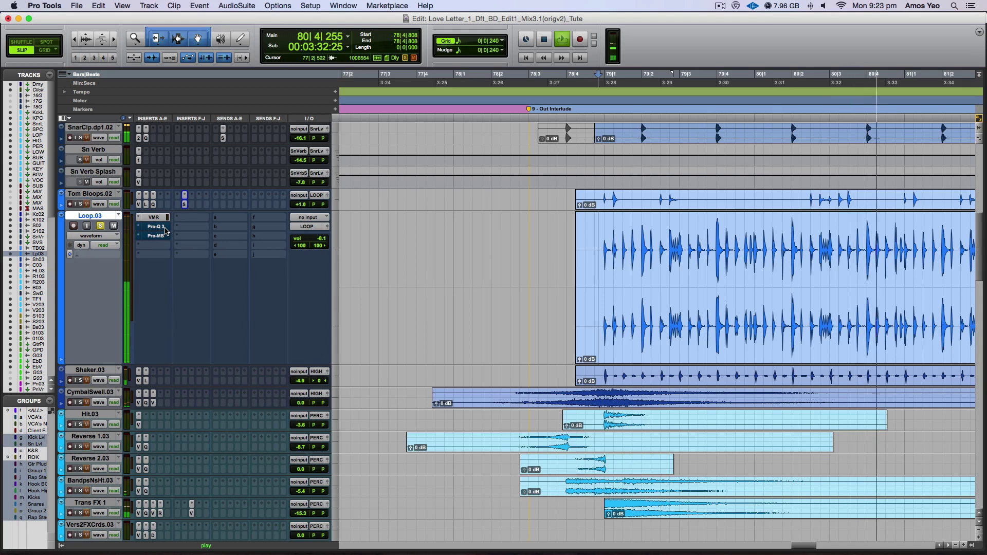
pyautogui.press('space')
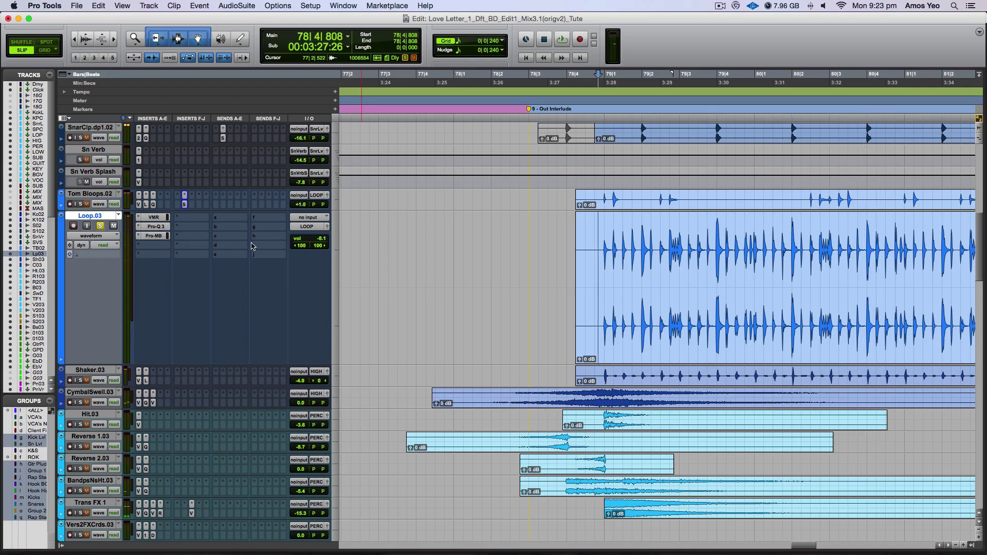
pyautogui.press('space')
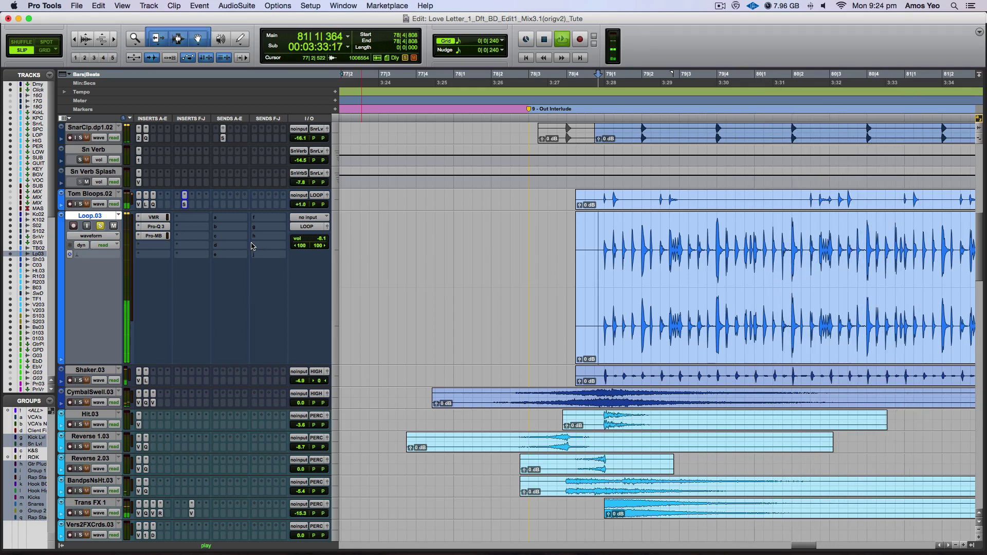
pyautogui.press('space')
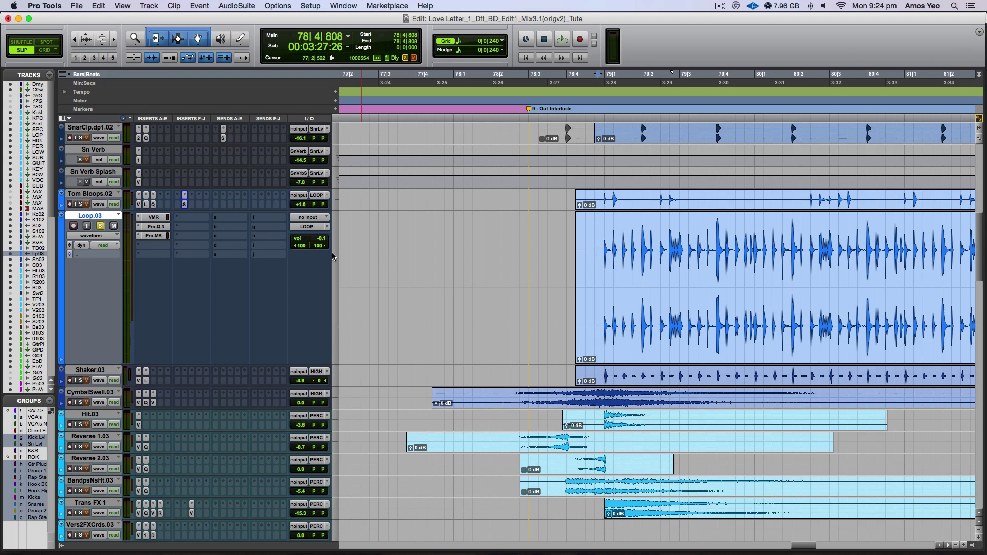
# Step: Open the Pro-Q 3 insert on Loop.03 and position its window clear of the track's inserts to examine the EQ curve
pyautogui.click(160, 227)
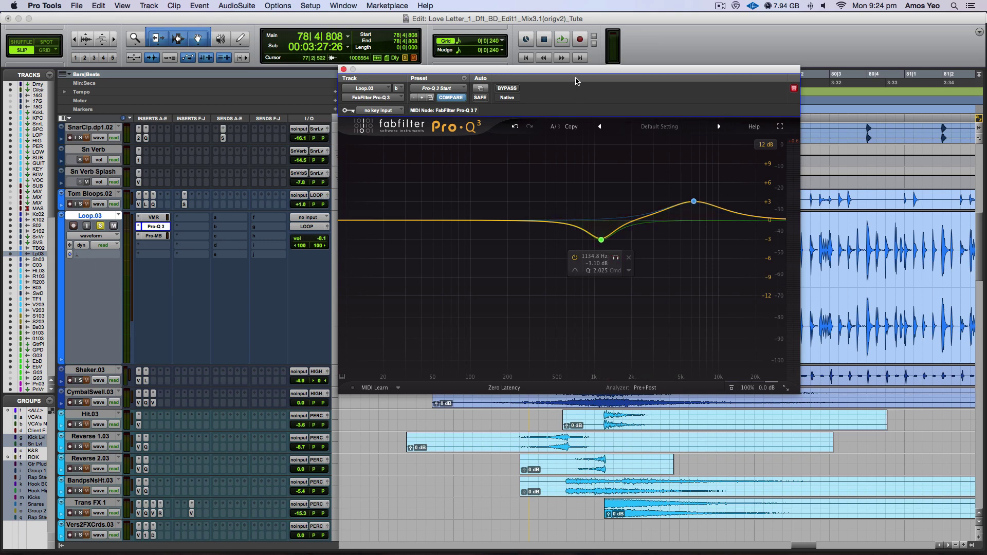
pyautogui.moveTo(578, 69); pyautogui.dragTo(508, 106)
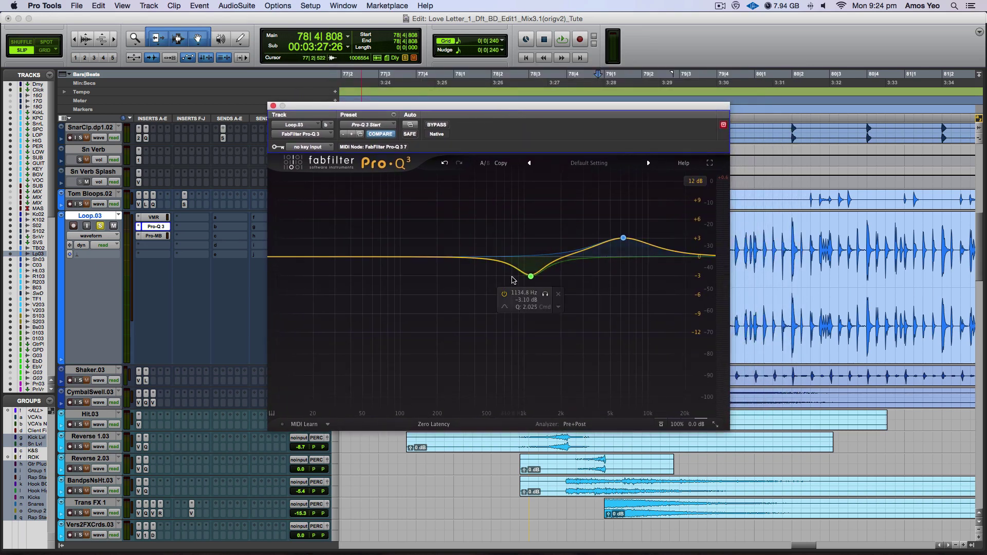
# Step: Open the Pro-MB insert on Loop.03 and play the loop through its expander band
pyautogui.click(155, 235)
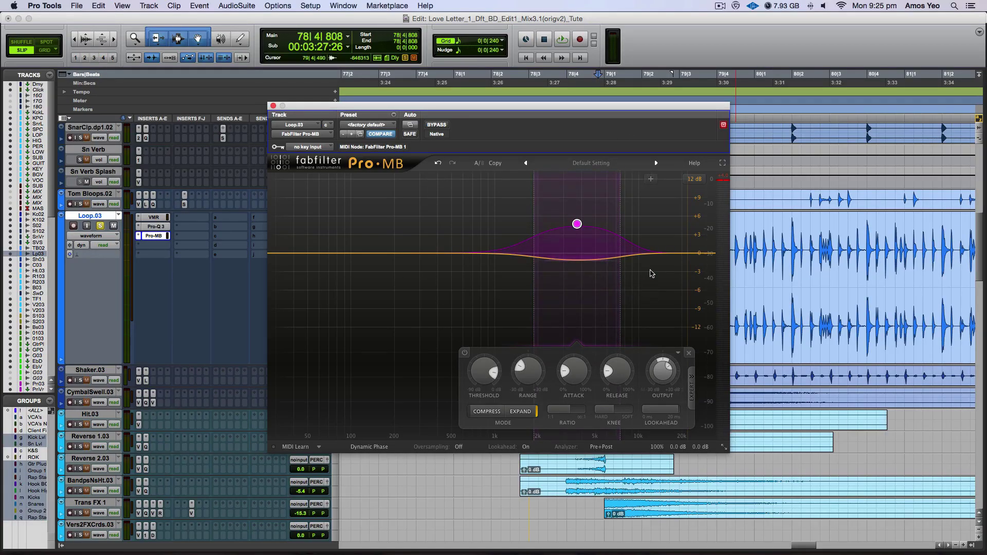
pyautogui.press('space')
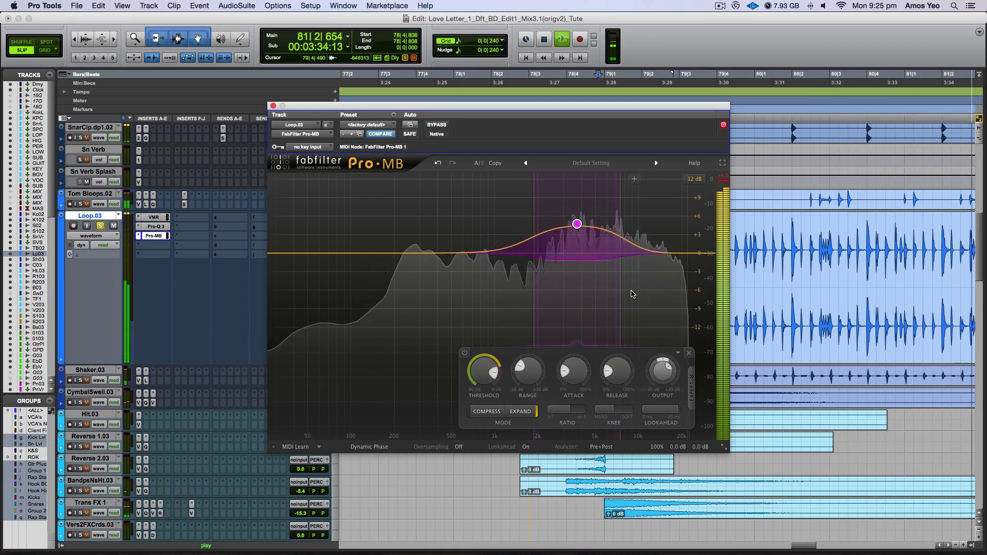
pyautogui.press('space')
# Step: Compare the loop with the Pro-MB band bypassed and re-enabled
pyautogui.click(464, 354)
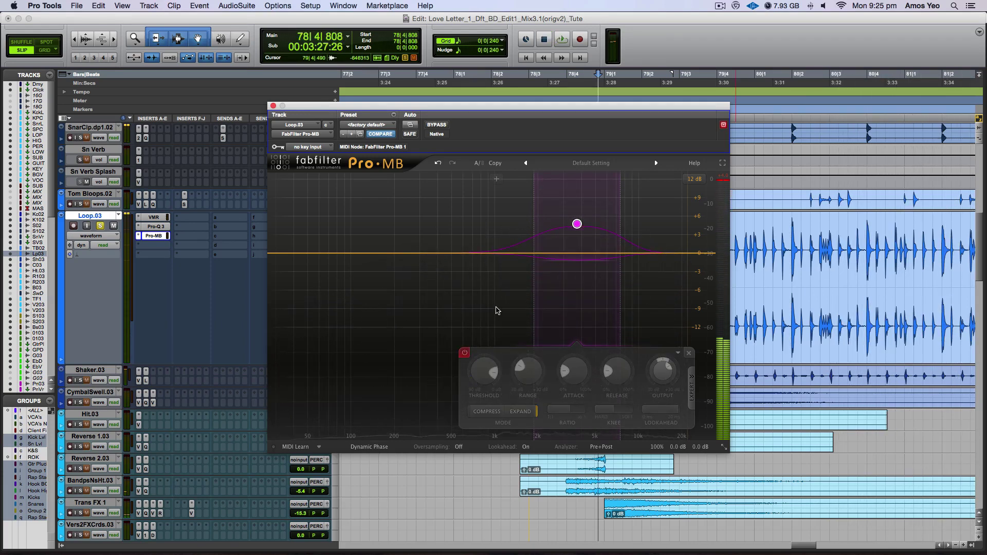
pyautogui.press('space')
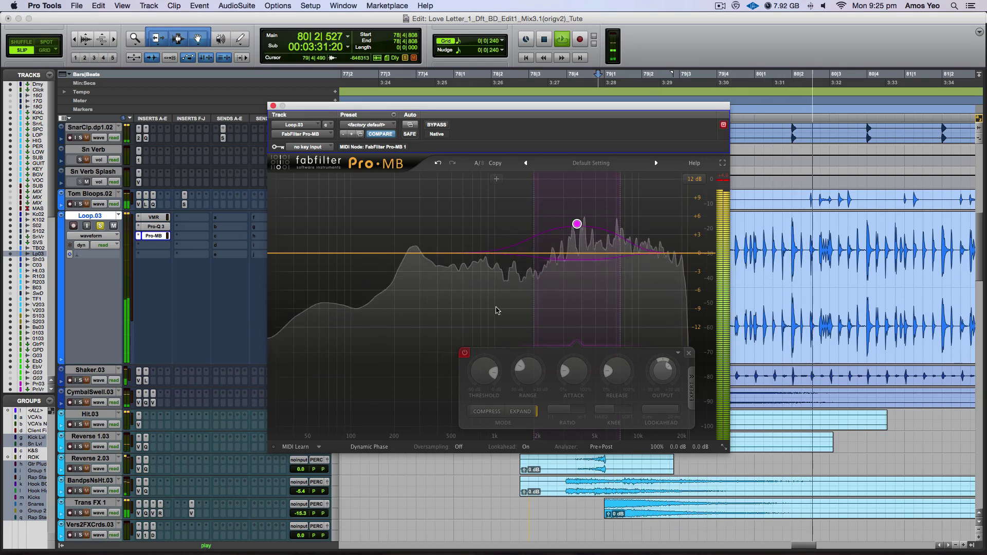
pyautogui.press('space')
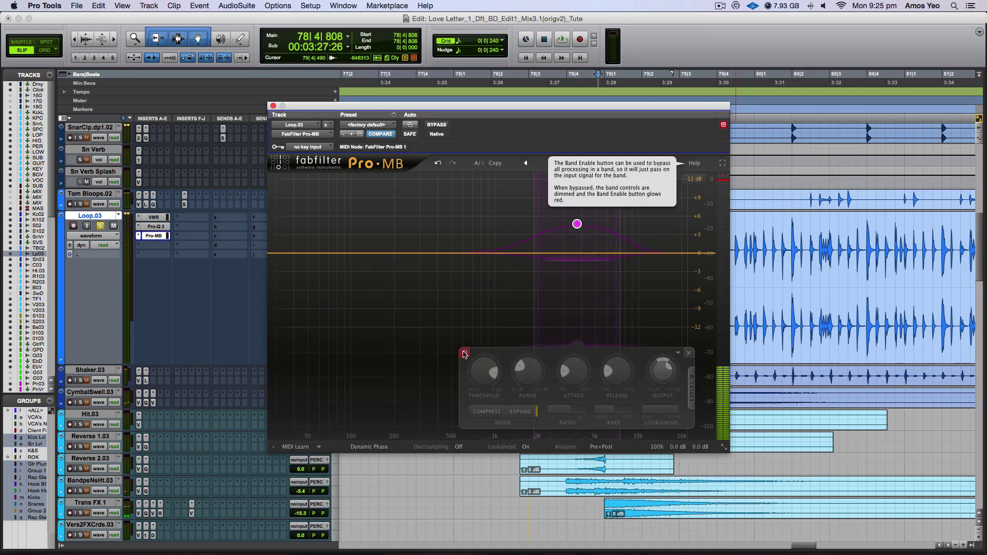
pyautogui.click(464, 354)
pyautogui.press('space')
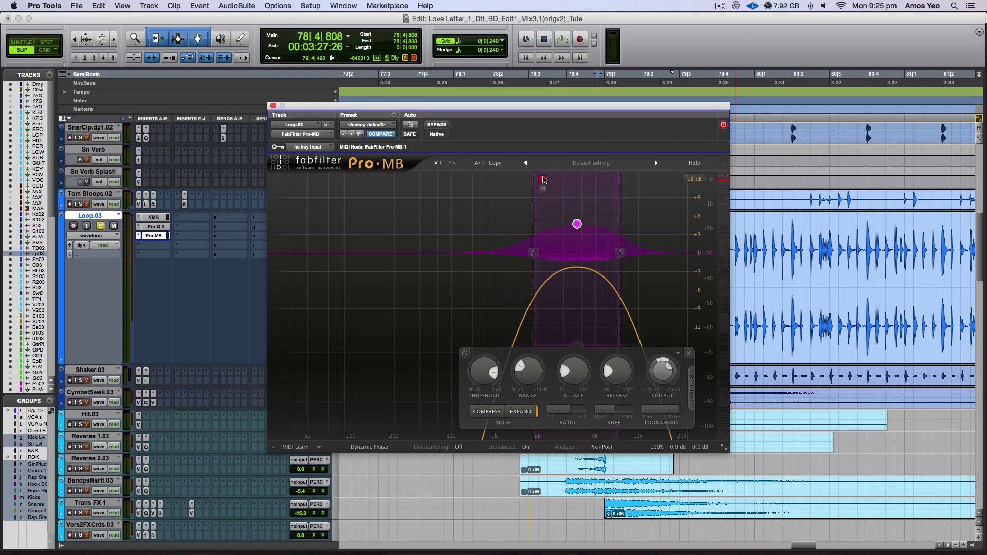
# Step: Audition the Pro-MB band in solo during playback and return it to normal monitoring
pyautogui.press('space')
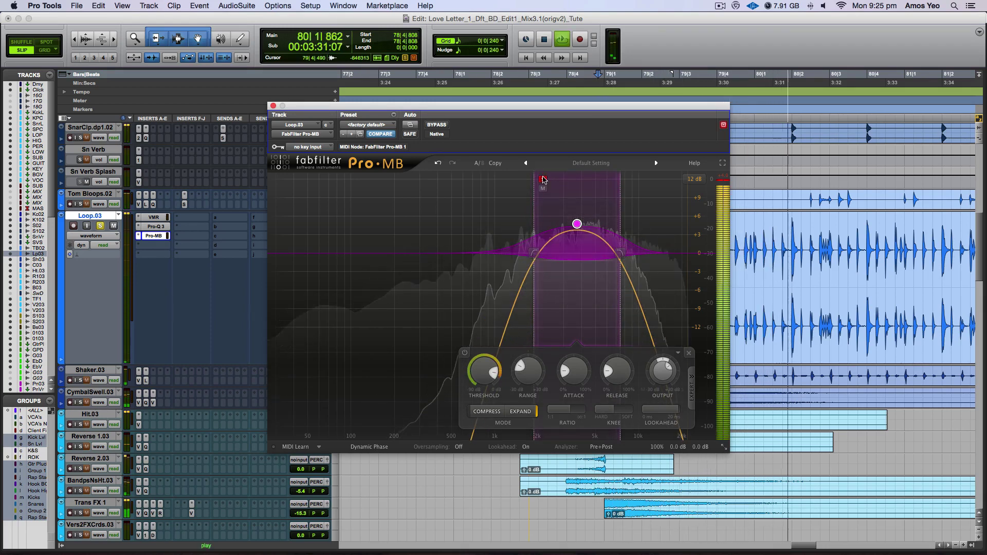
pyautogui.click(543, 180)
pyautogui.press('space')
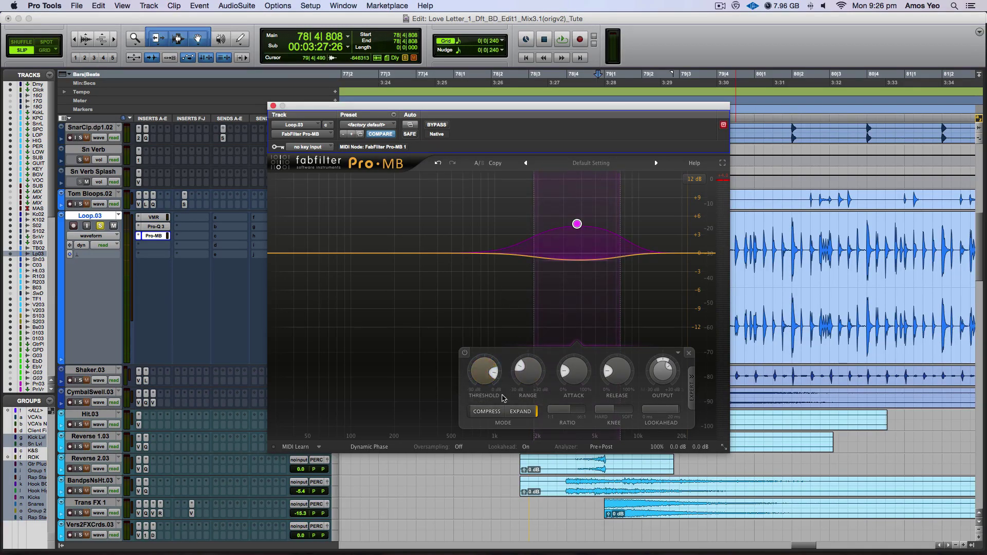
# Step: Play Loop.03 to observe the Pro-MB band's expansion against its threshold, and close the plug-in window
pyautogui.press('space')
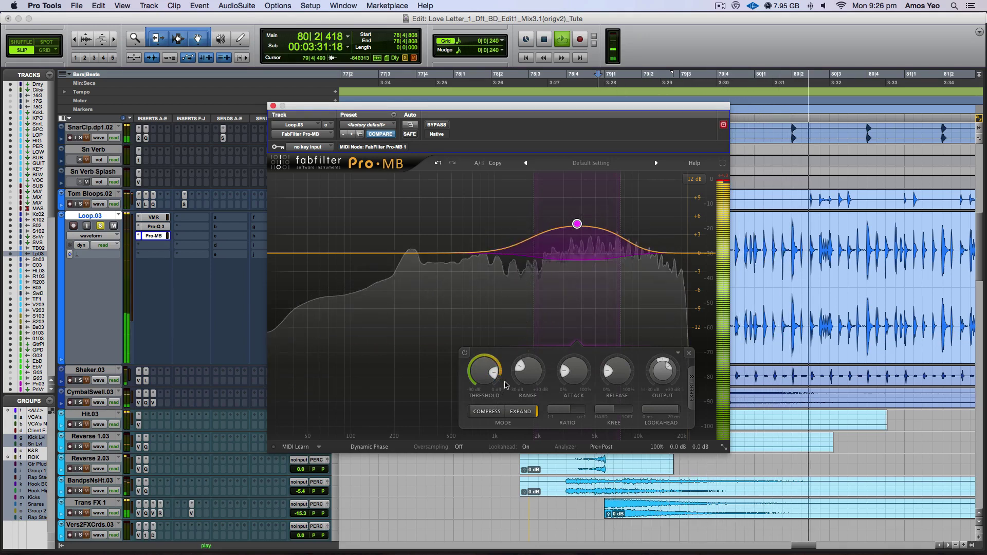
pyautogui.press('space')
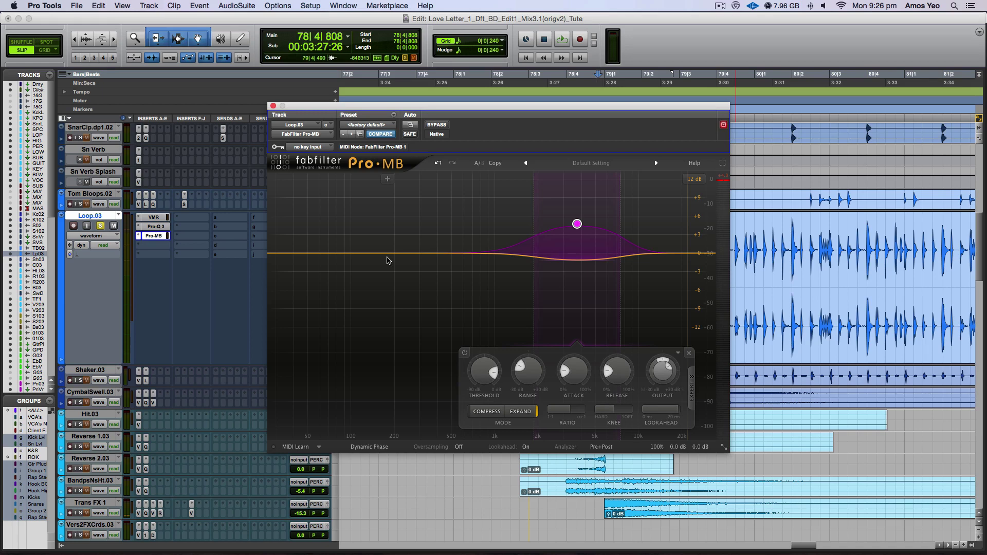
pyautogui.click(273, 106)
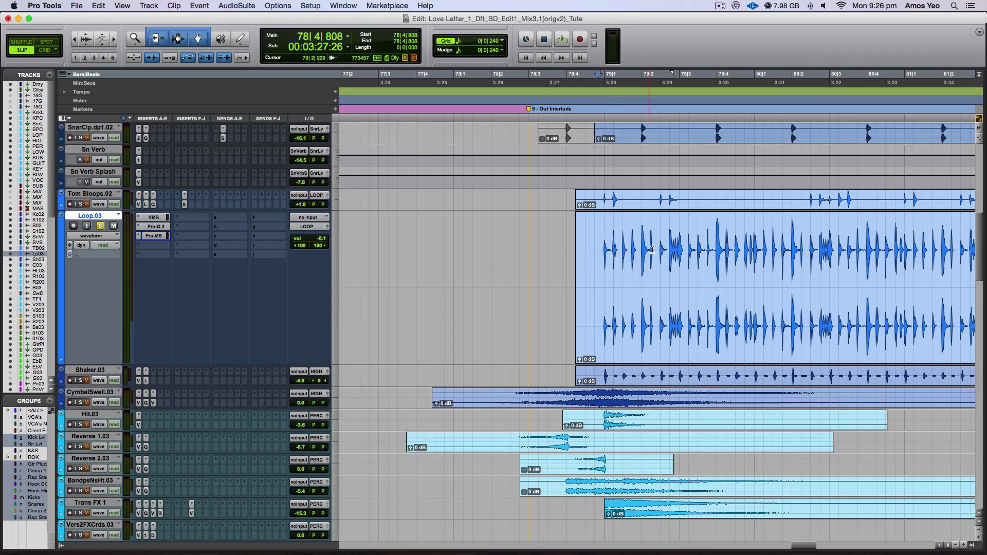
# Step: Show the volume automation on Loop.03 and mark out the fast roll around 79|2|720
pyautogui.scroll(2, 667, 243)
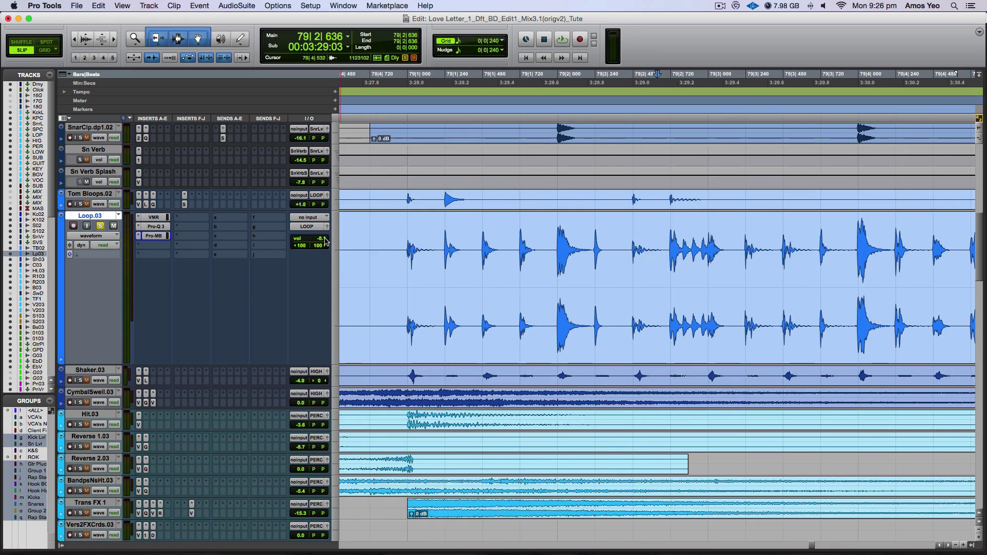
pyautogui.press('-')
pyautogui.moveTo(664, 254); pyautogui.dragTo(735, 251)
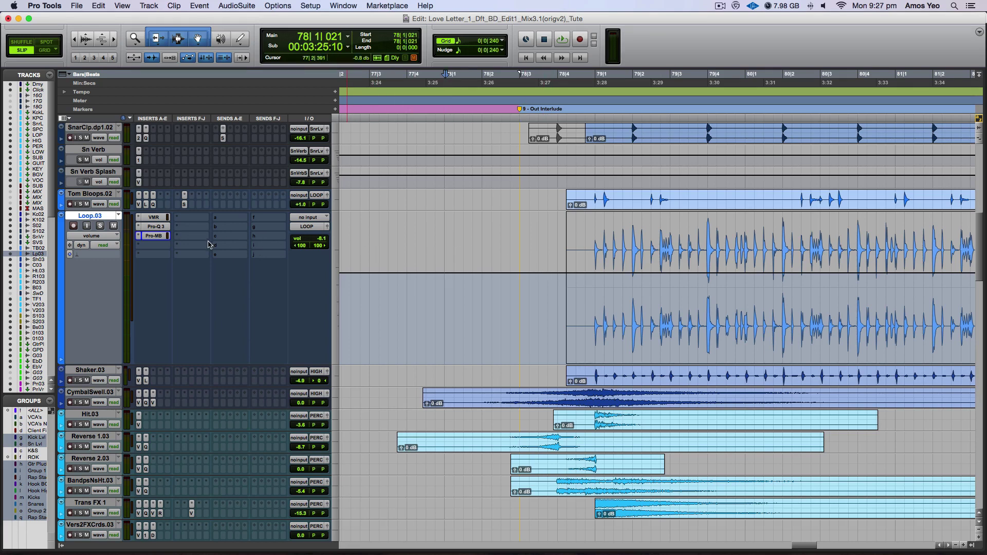
# Step: Compare the full mix from 78|1|021 with the Pro-MB insert on Loop.03 active and bypassed
pyautogui.press('space')
pyautogui.press('space')
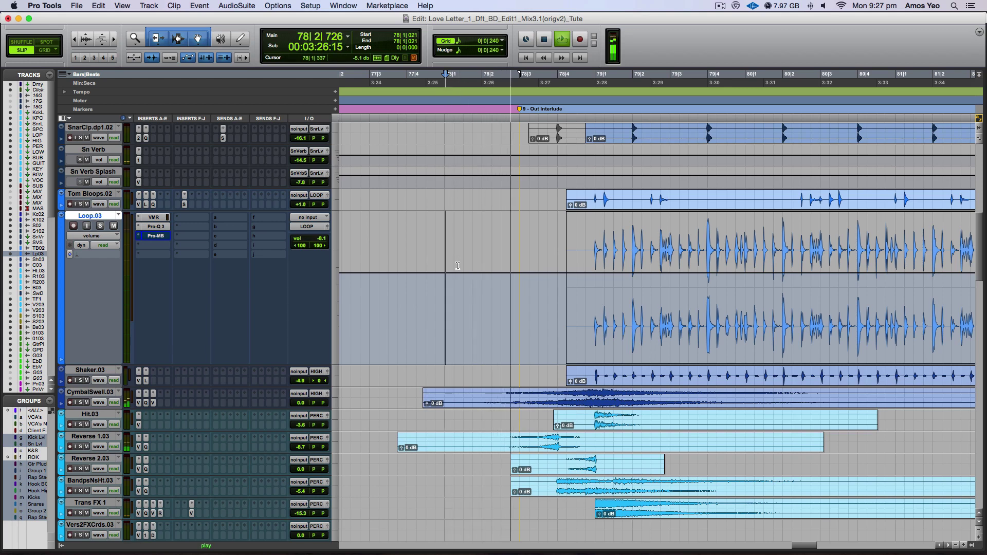